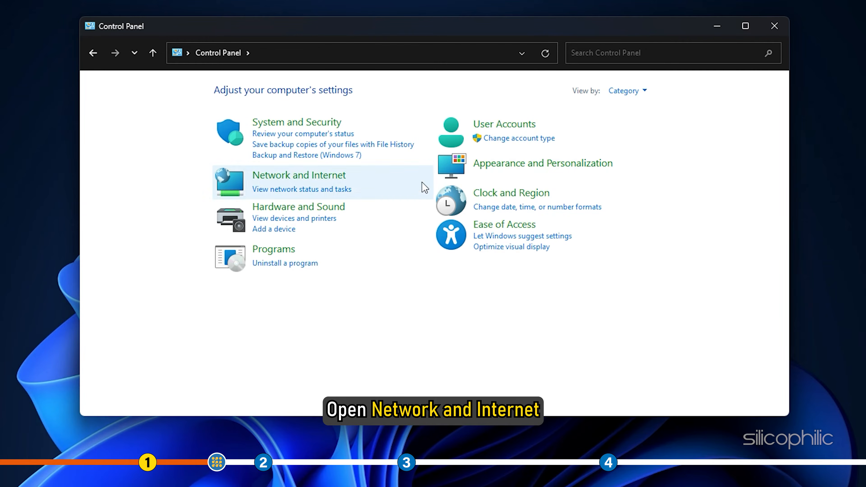
Step: Open the advanced sharing settings from the Network and Sharing Center and turn on network discovery for public networks
left_click(342, 179)
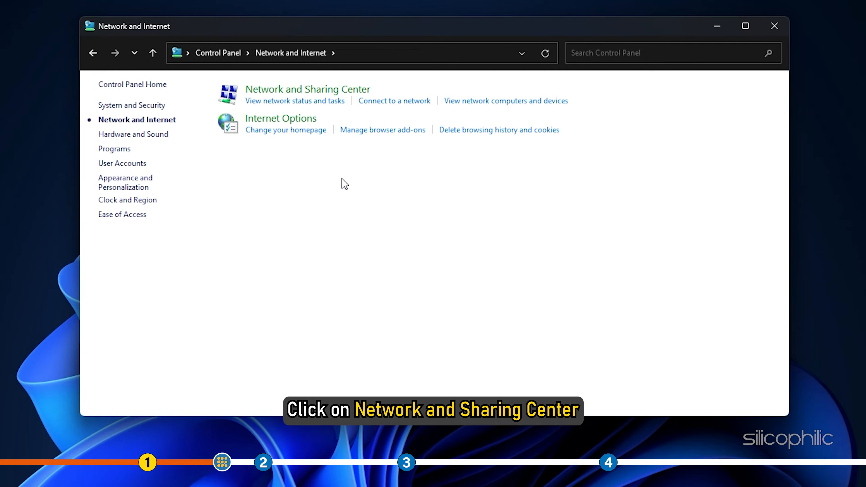
left_click(338, 96)
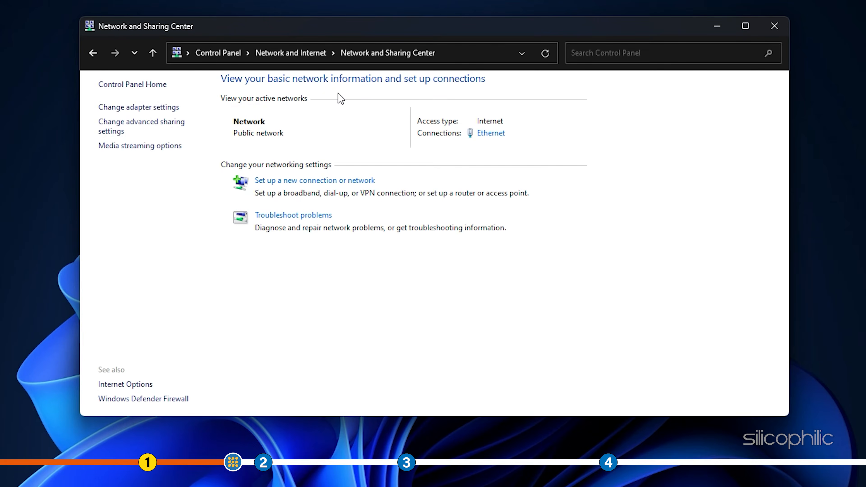
left_click(180, 130)
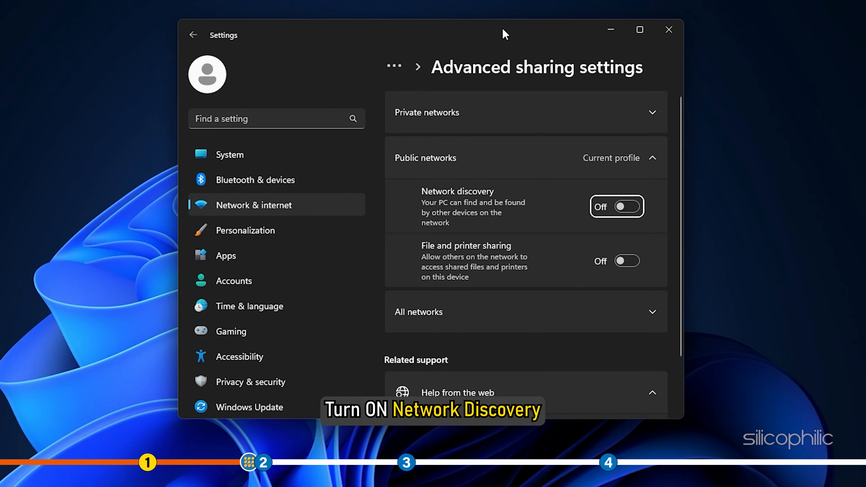
left_click(627, 207)
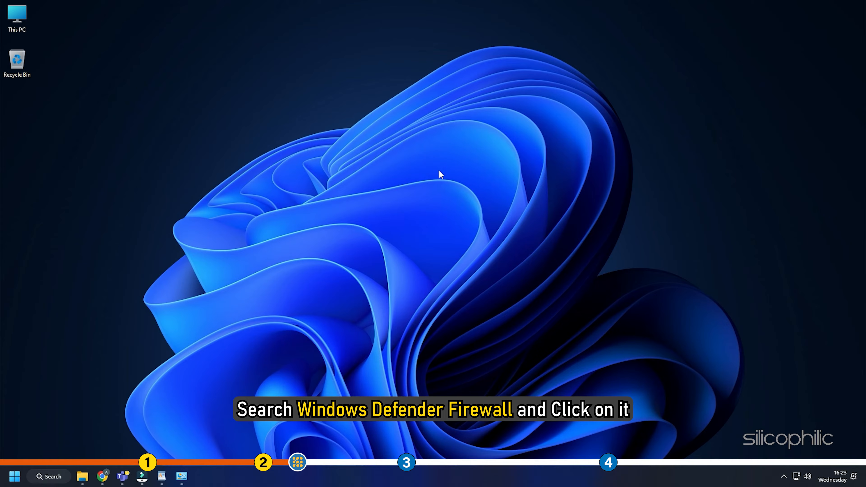
Step: Search Windows for "windows defender firewall" and open its list of apps allowed through the firewall
left_click(15, 476)
type("windo")
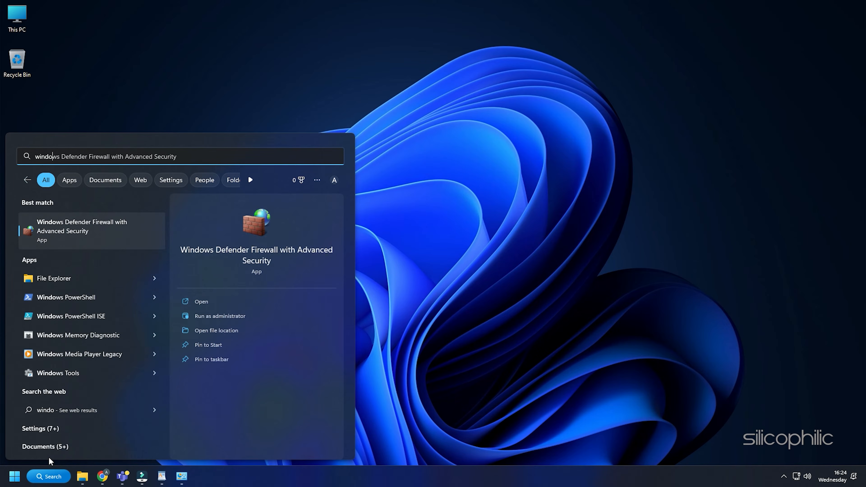
type("ws defender ")
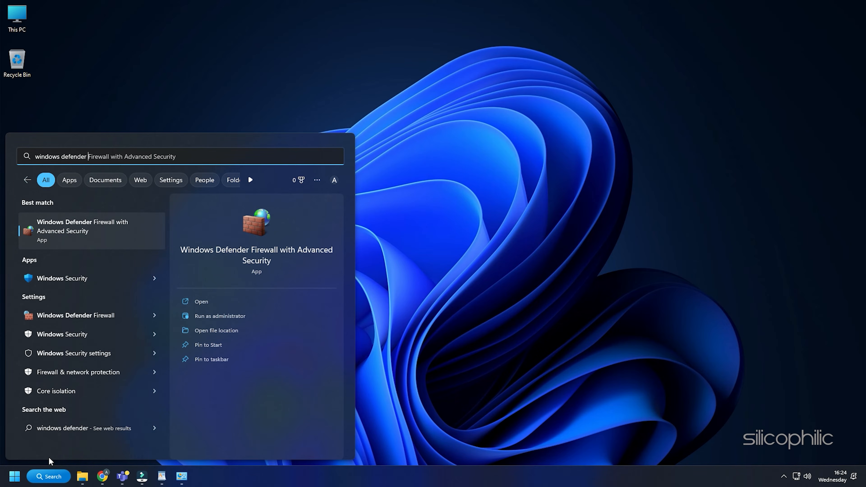
type("firewall")
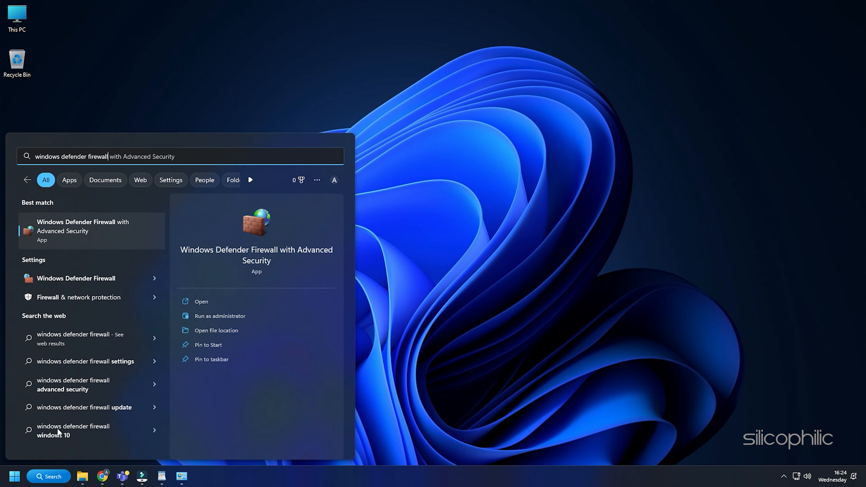
left_click(115, 278)
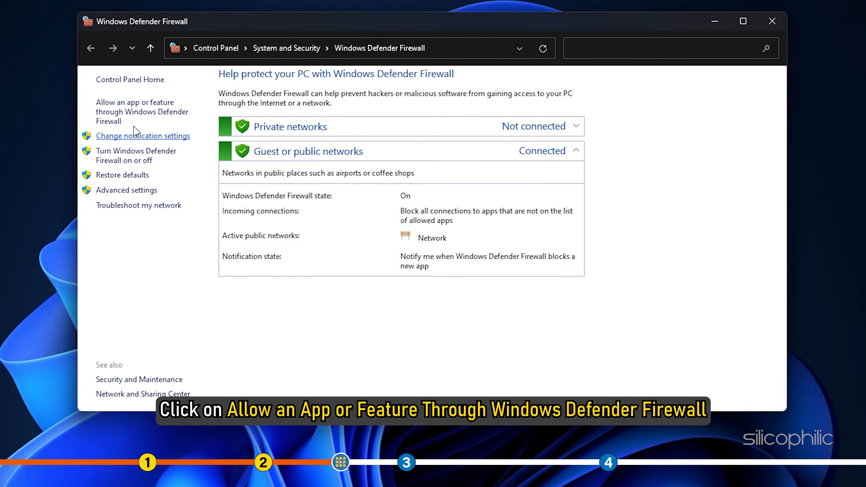
left_click(164, 109)
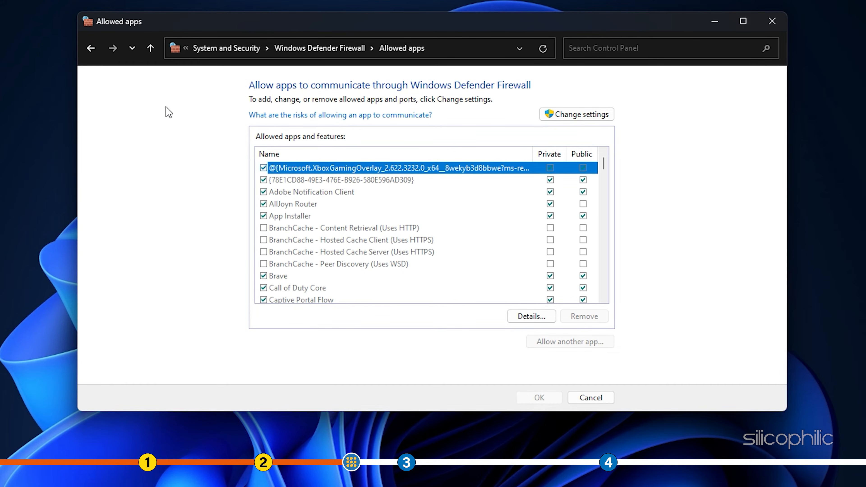
Step: Unlock the allowed apps list, allow Cast to Device functionality on both private and public networks, and save the change
left_click(609, 116)
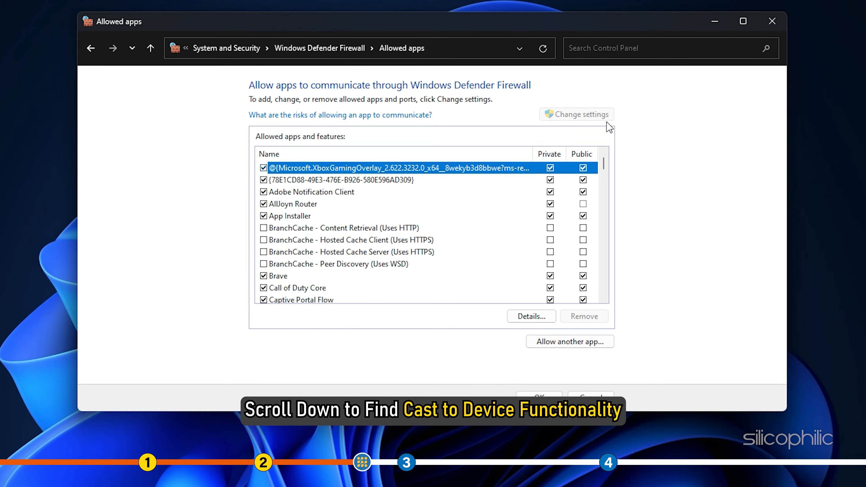
scroll(535, 171, "down", 6)
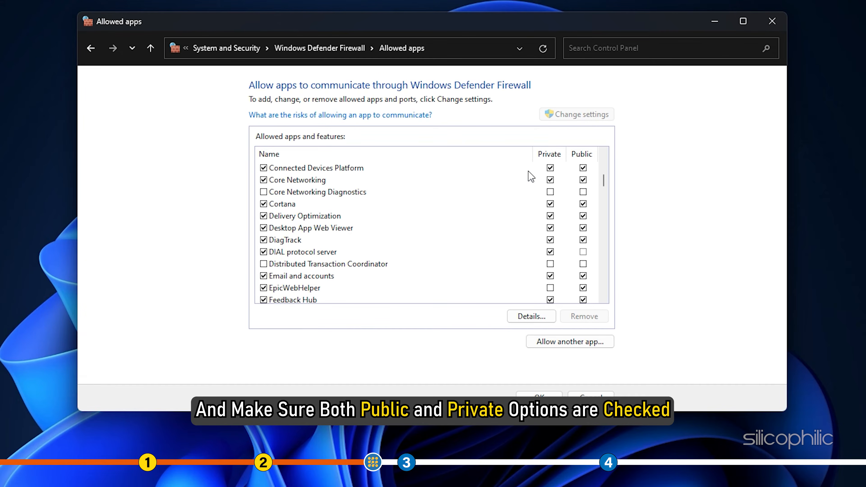
scroll(531, 176, "up", 1)
scroll(531, 177, "up", 1)
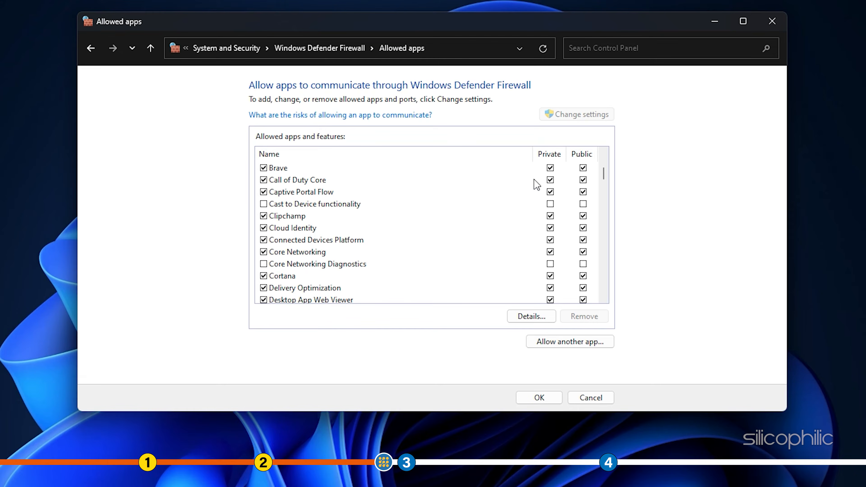
left_click(551, 204)
left_click(550, 204)
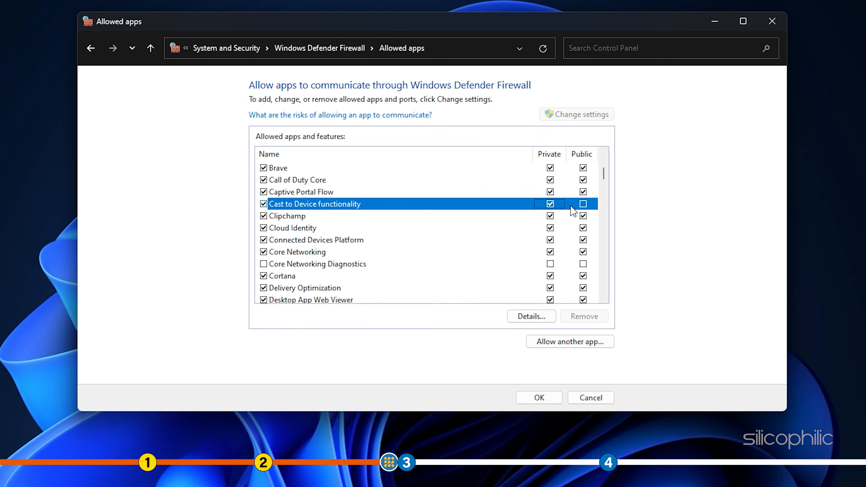
left_click(583, 204)
left_click(559, 399)
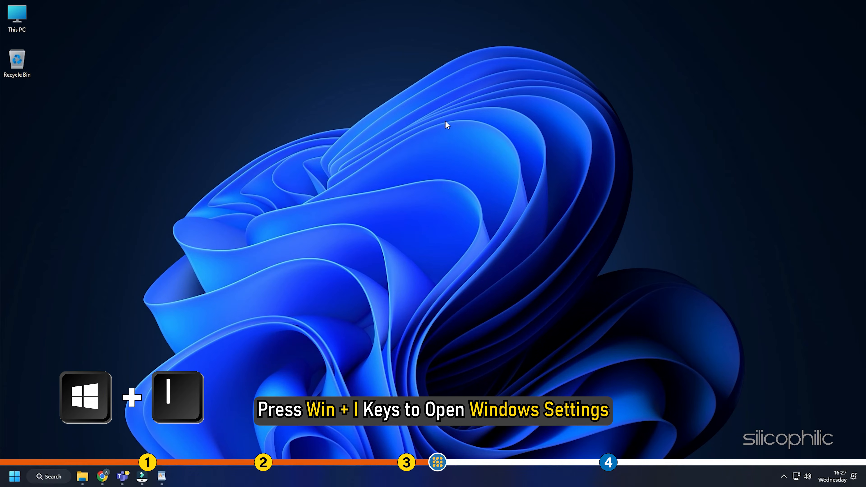
Step: Run the Internet Connections troubleshooter from Windows Settings, choosing to troubleshoot the connection to the Internet
key("super+i")
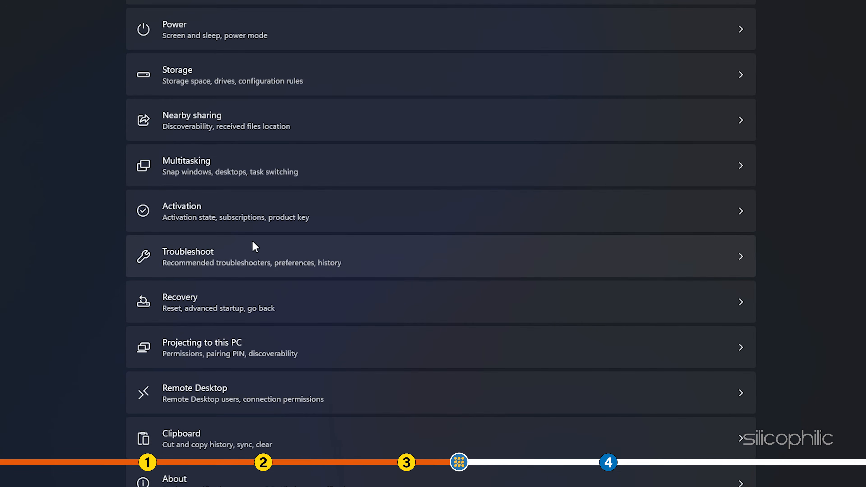
left_click(221, 251)
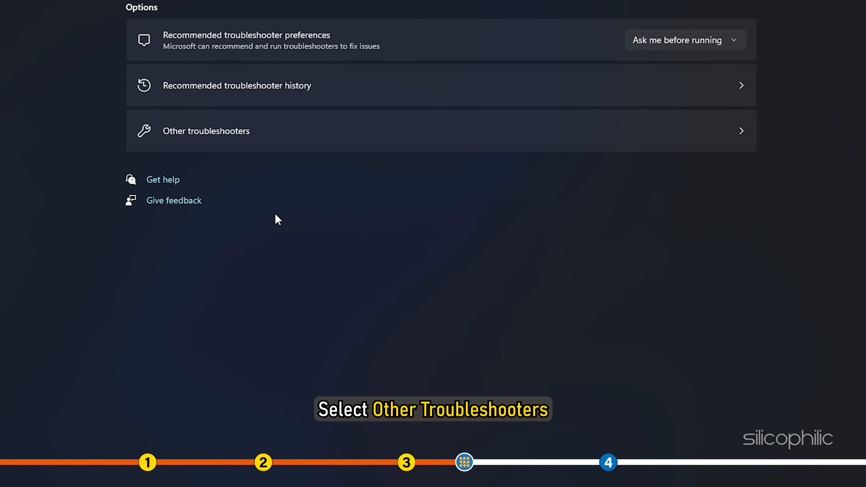
left_click(271, 134)
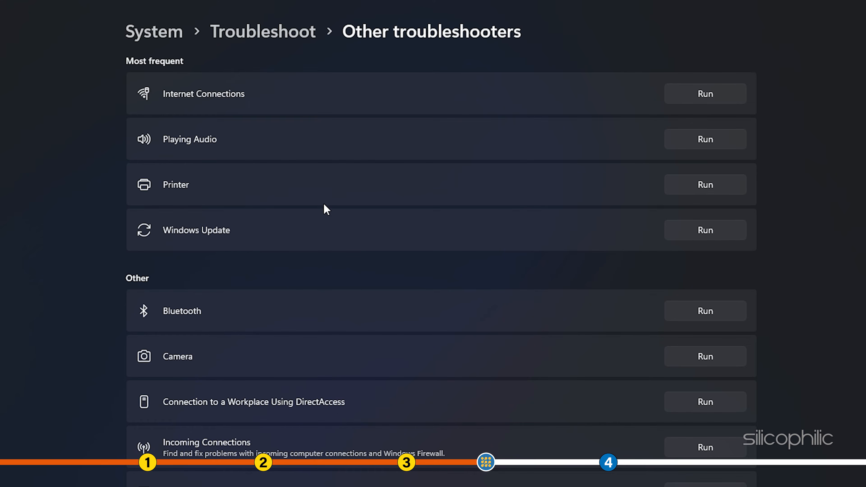
left_click(731, 102)
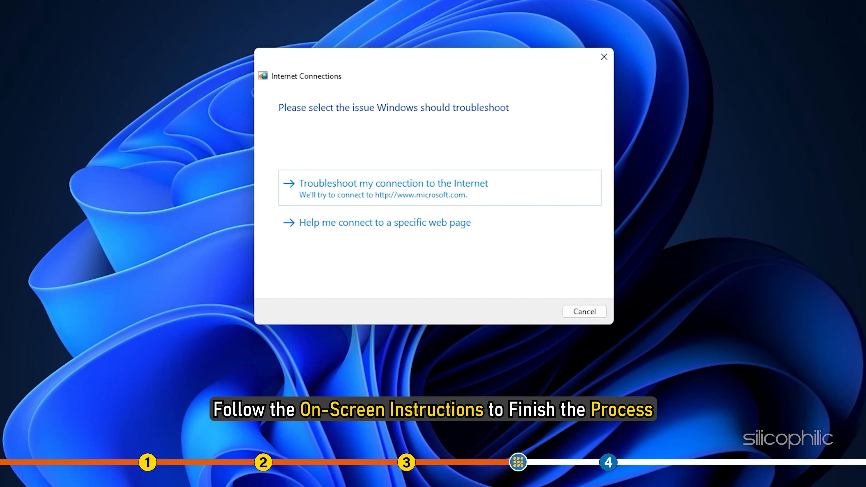
left_click(493, 191)
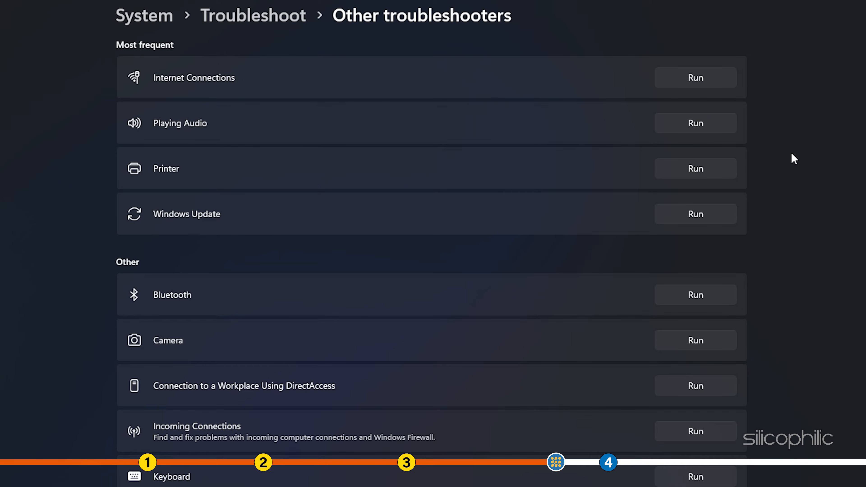
Step: Run the Network Adapter troubleshooter on the Ethernet adapter
scroll(785, 165, "down", 8)
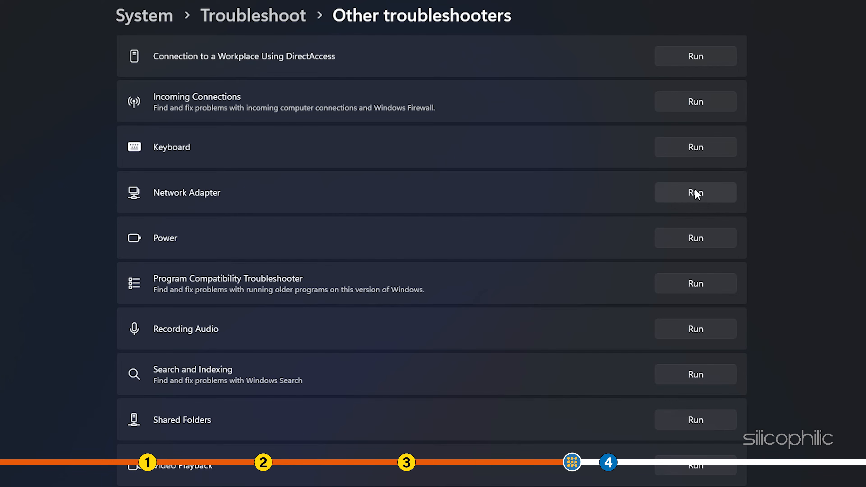
left_click(713, 192)
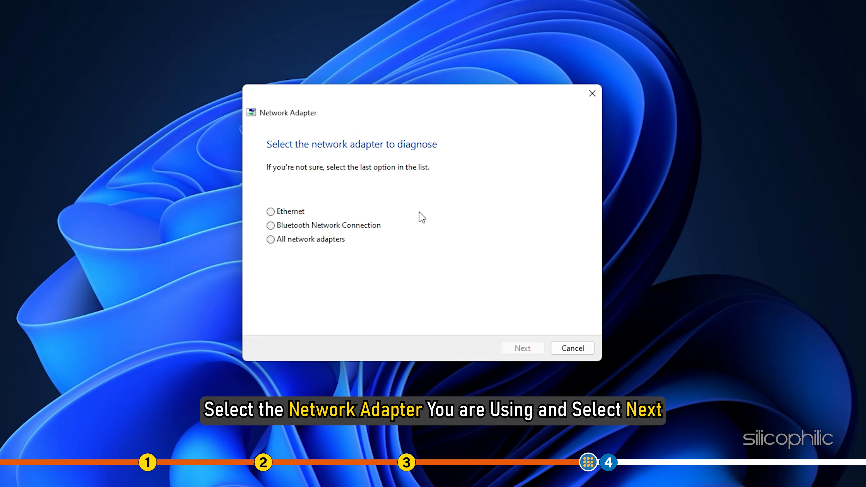
left_click(271, 212)
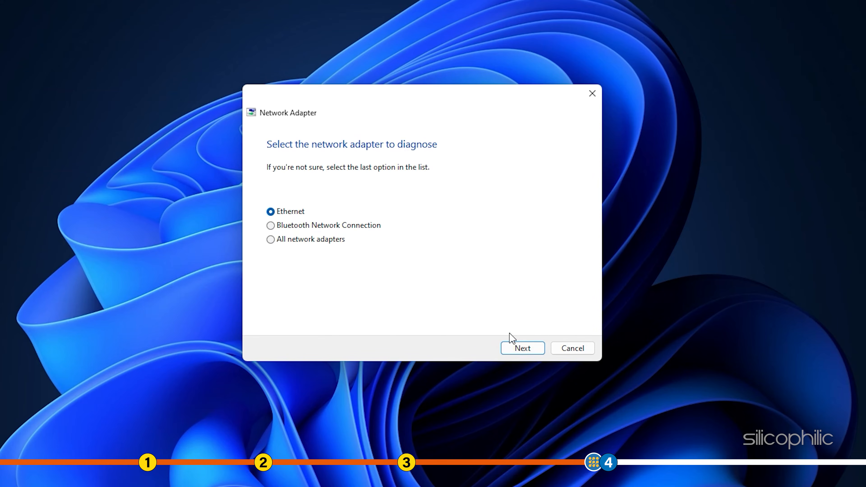
left_click(539, 351)
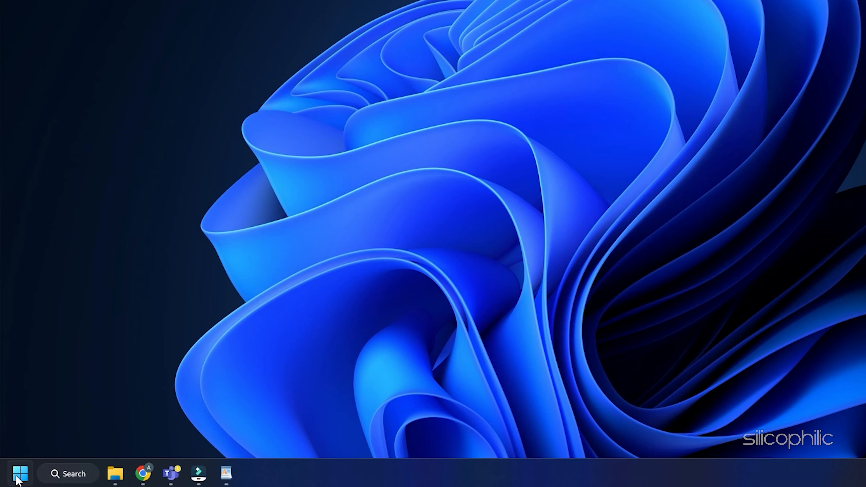
Step: In Device Manager, run an automatic driver update search for the Realtek Gaming GbE Family Controller and close the update wizard
right_click(15, 477)
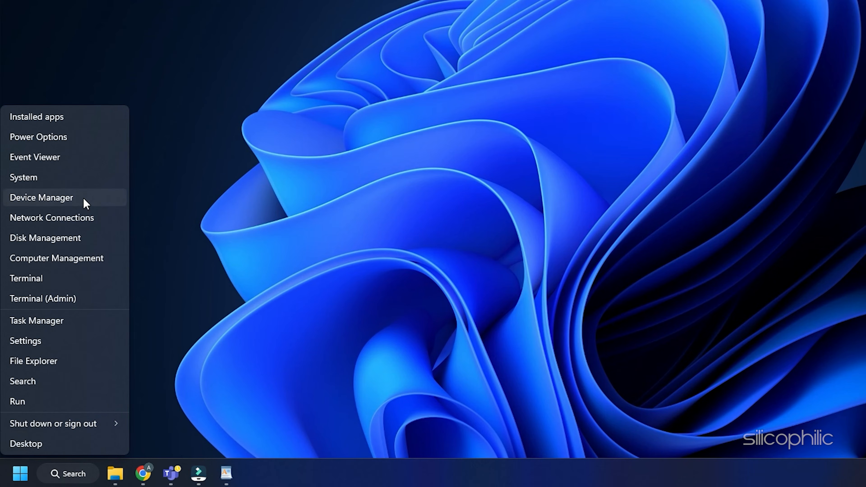
left_click(83, 198)
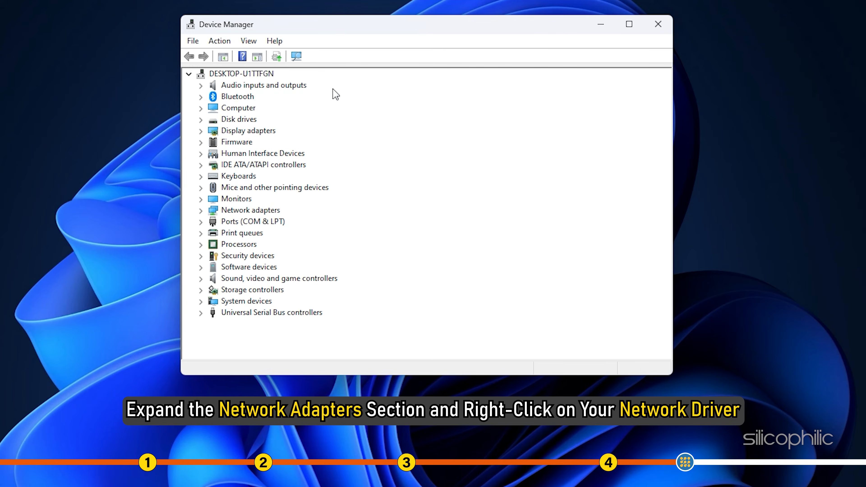
left_click(200, 211)
left_click(326, 233)
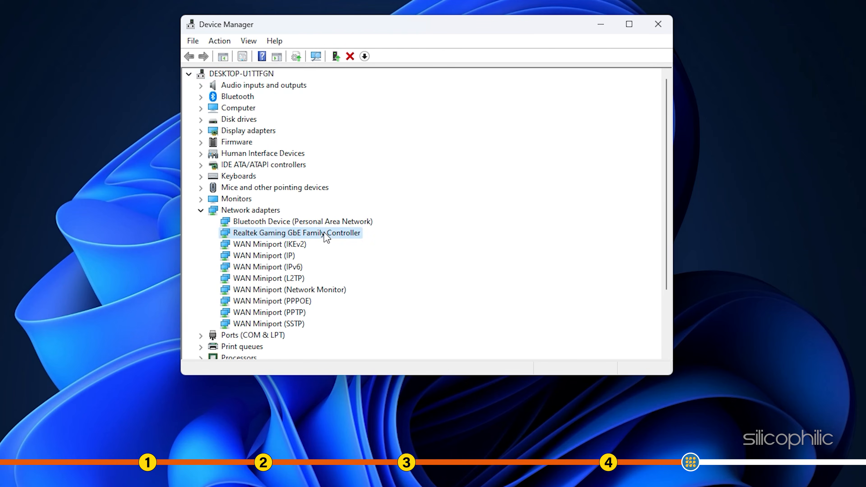
right_click(361, 234)
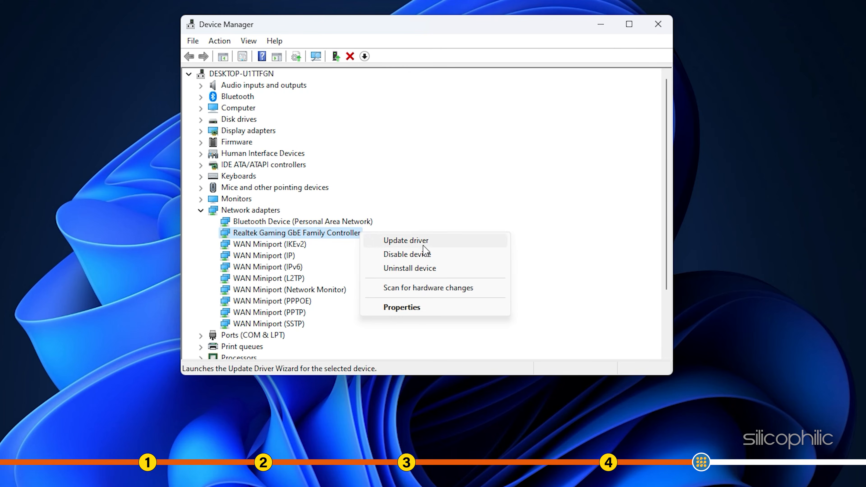
left_click(435, 248)
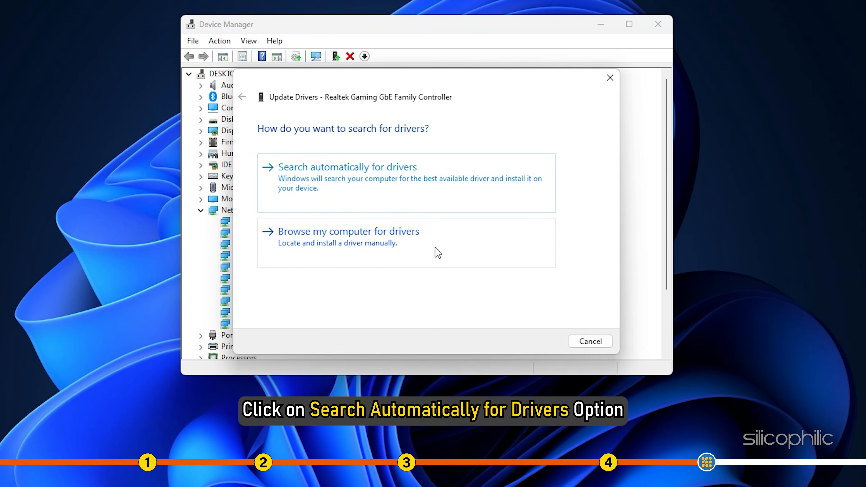
left_click(441, 170)
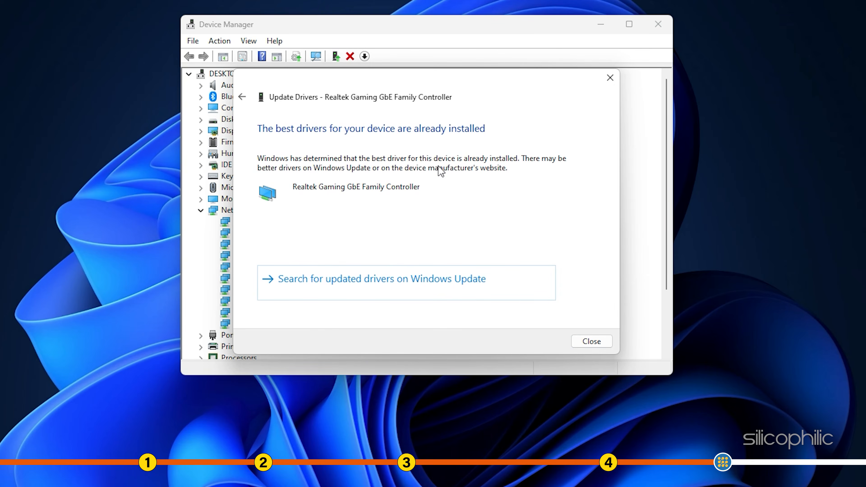
left_click(602, 345)
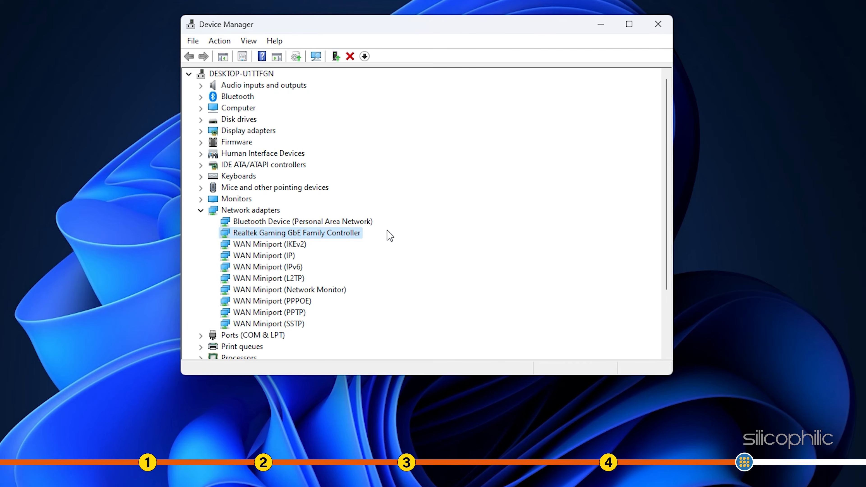
Step: Uninstall the Realtek Gaming GbE Family Controller network adapter
left_click(372, 222)
right_click(358, 237)
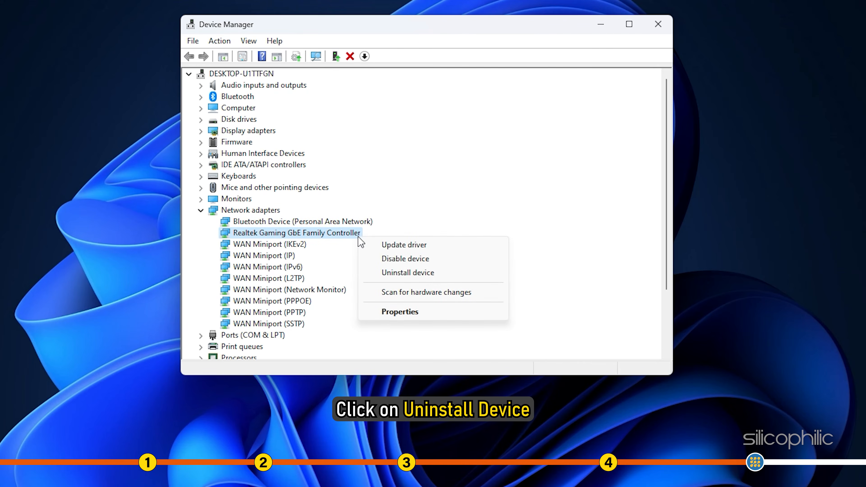
left_click(440, 273)
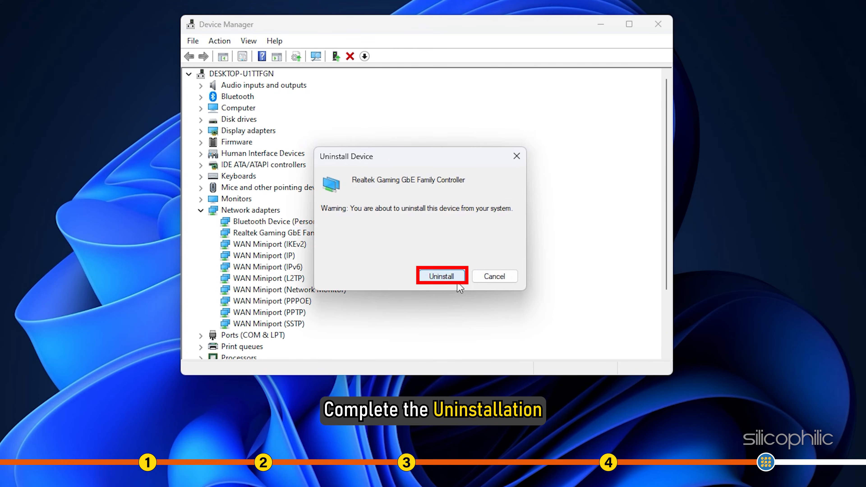